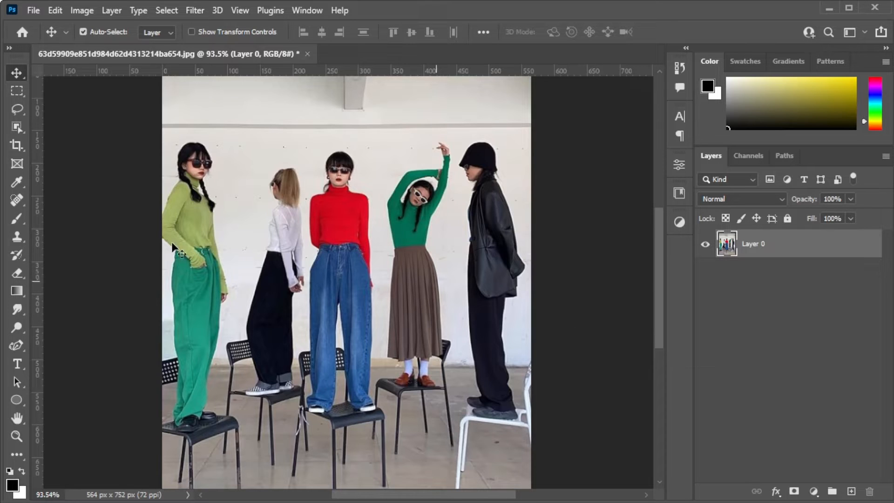
Choose the Color Replacement Tool and set its Mode to Color
click(9, 216)
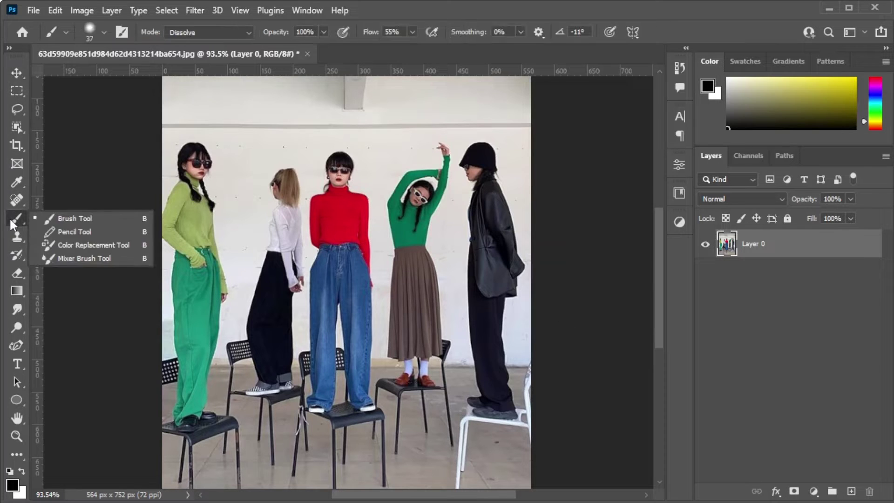
click(71, 245)
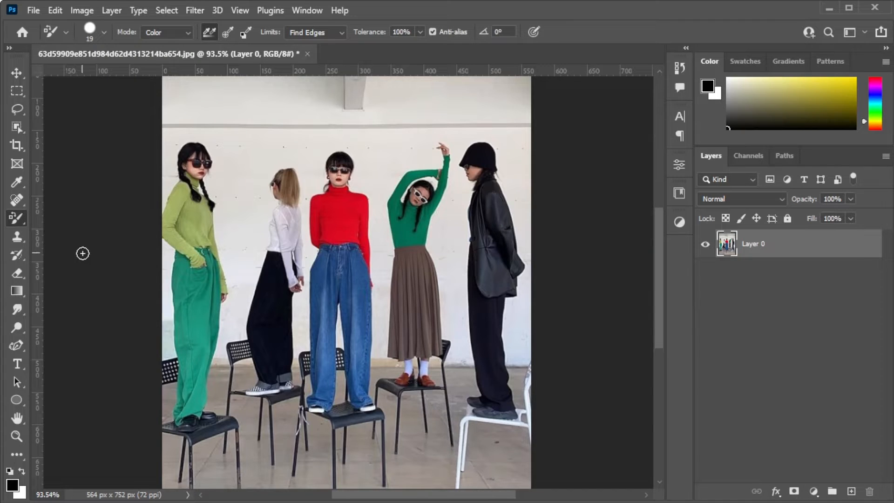
click(175, 35)
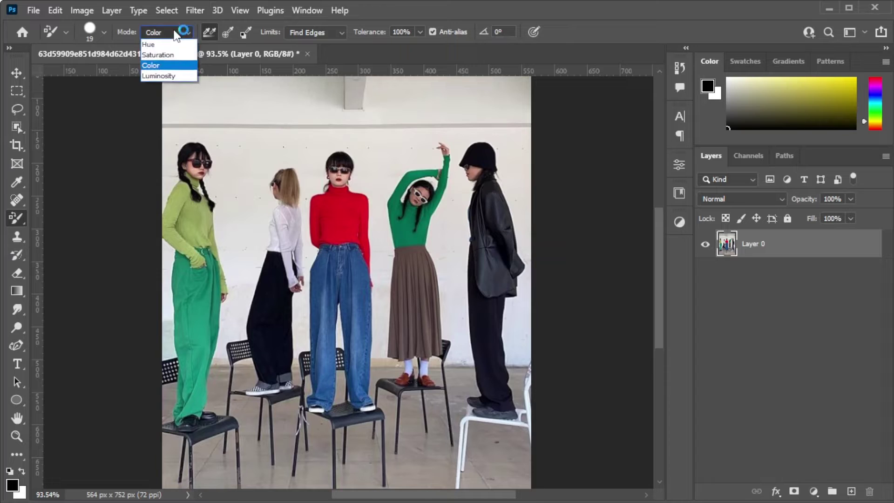
click(158, 67)
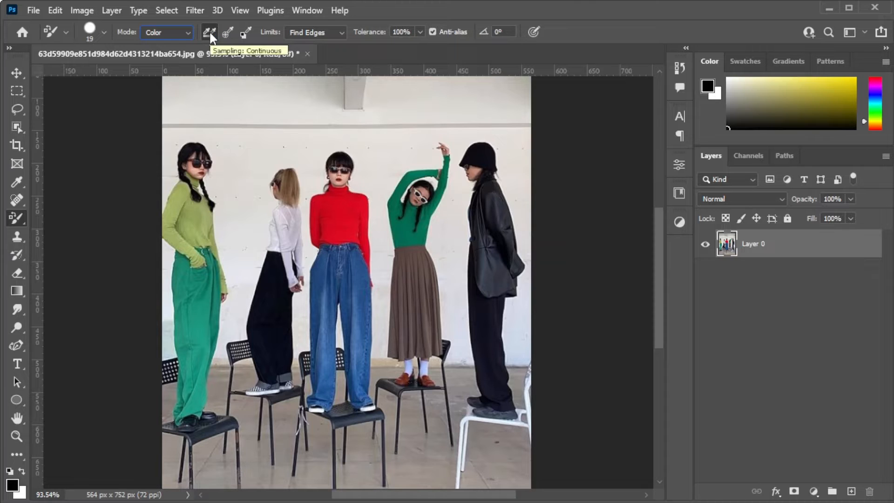
Set Limits to Find Edges and Tolerance to 68%
click(307, 32)
click(309, 66)
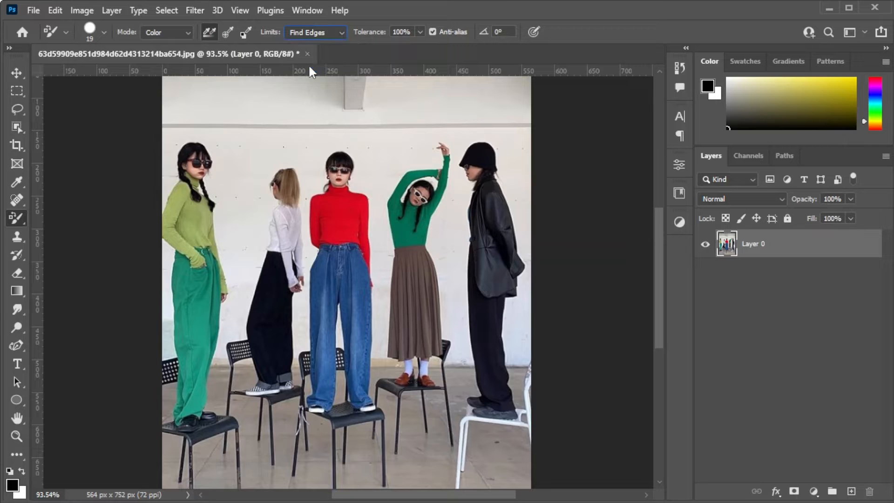
click(419, 31)
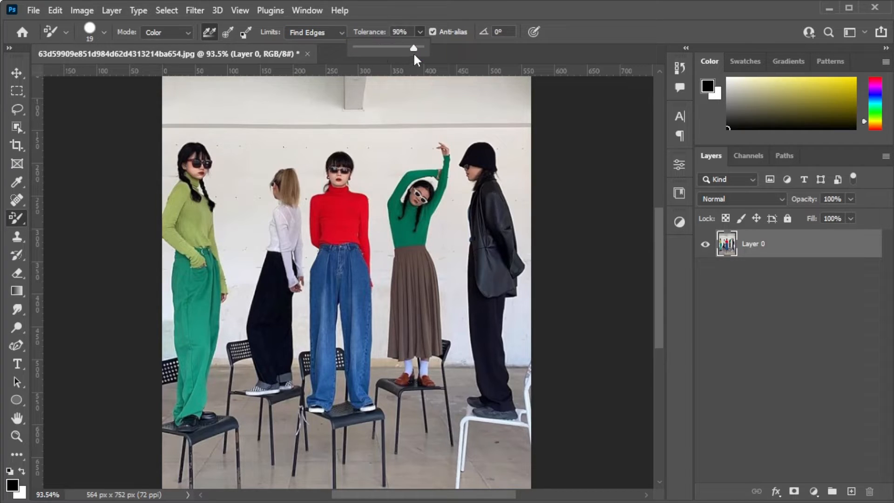
click(418, 32)
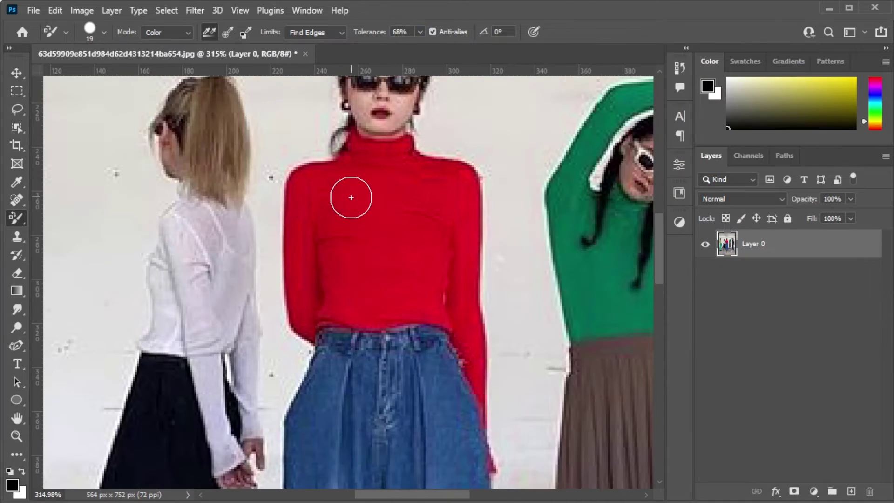
Paint the red turtleneck, neck area and strip above the jeans grey
mouse_move(351, 198)
mouse_down()
mouse_move(377, 178)
mouse_move(310, 204)
mouse_move(300, 245)
mouse_up()
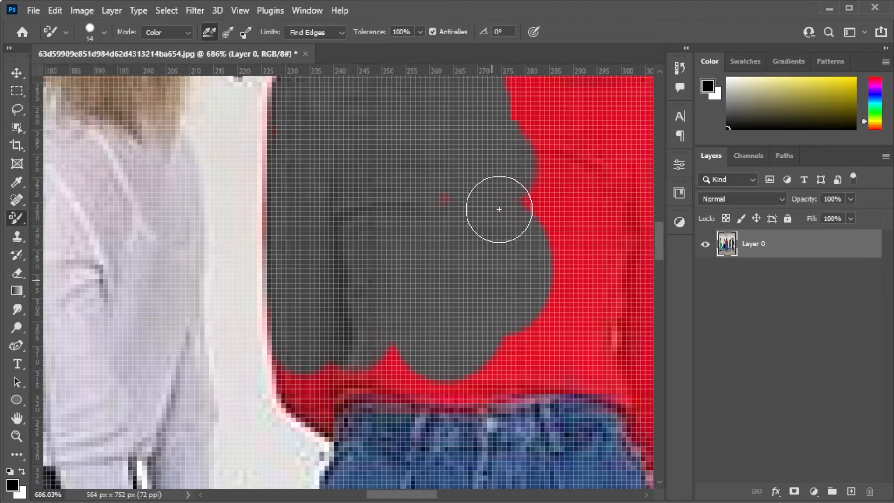
mouse_move(296, 375)
mouse_down()
mouse_move(448, 397)
mouse_move(538, 370)
mouse_up()
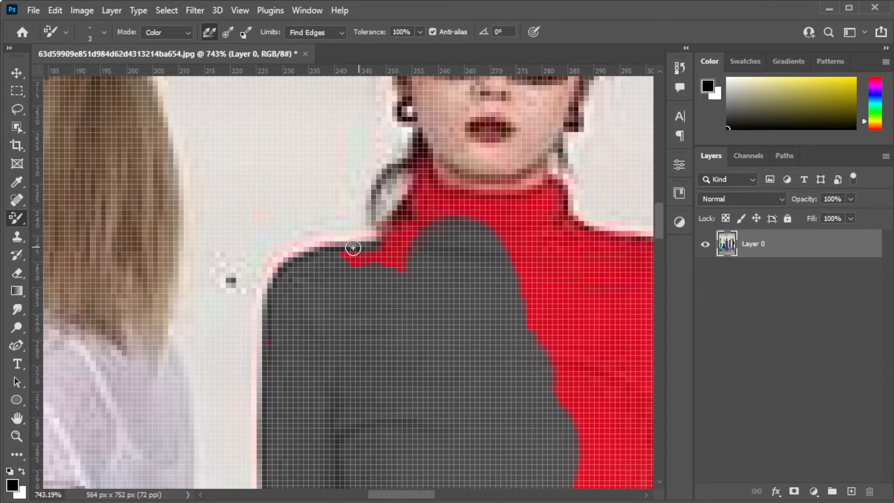
mouse_move(428, 182)
mouse_down()
mouse_move(391, 271)
mouse_move(430, 160)
mouse_up()
right_click(448, 175)
drag(356, 260, 538, 349)
scroll(463, 369, down, 2)
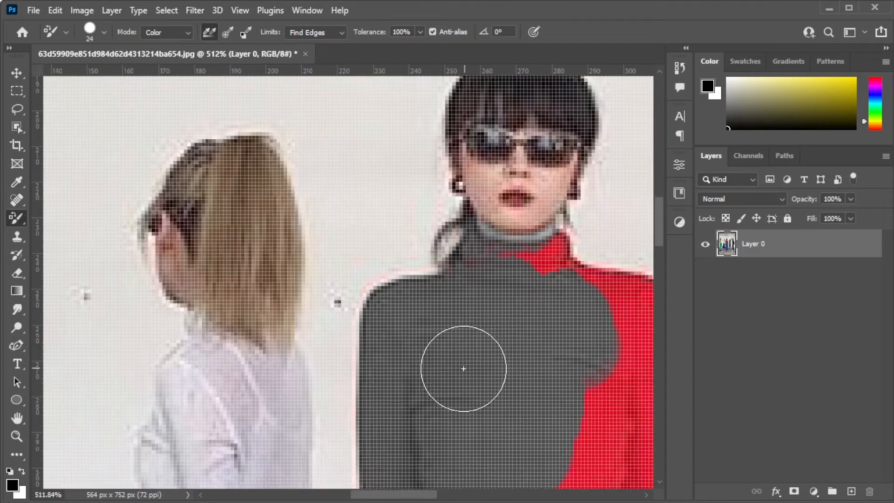
Finish the lower front and neck edges grey with a smaller brush
mouse_move(498, 323)
mouse_down()
mouse_move(410, 153)
mouse_move(435, 370)
mouse_move(505, 247)
mouse_move(531, 307)
mouse_up()
key(bracketleft)
key(bracketleft)
key(bracketleft)
scroll(530, 246, up, 1)
drag(385, 135, 401, 179)
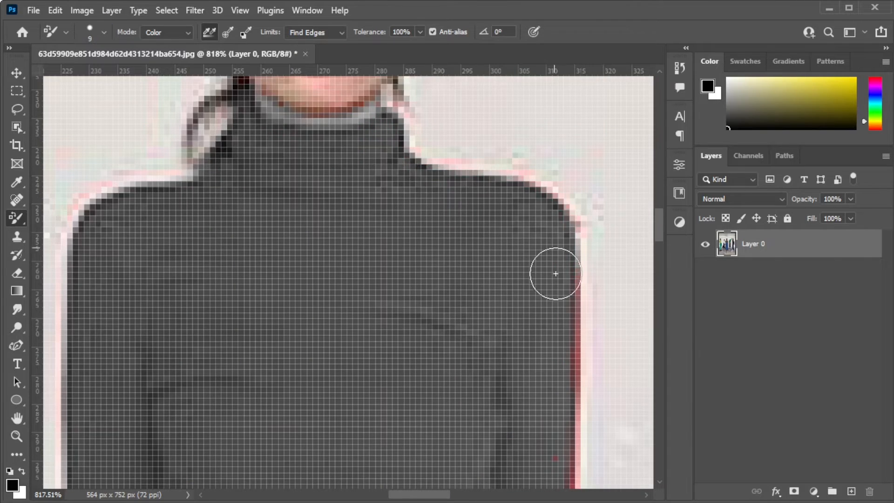
scroll(545, 420, up, 1)
scroll(545, 419, down, 3)
key(bracketleft)
key(bracketleft)
key(bracketleft)
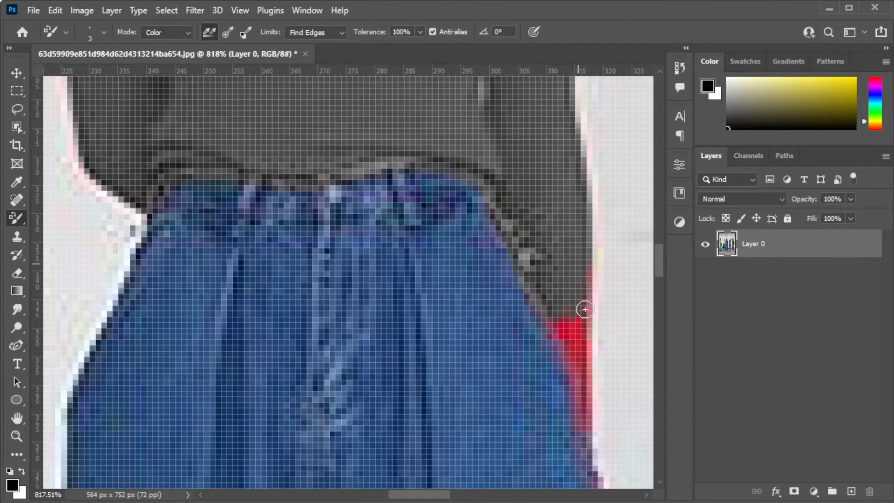
scroll(580, 348, down, 2)
scroll(565, 392, up, 2)
scroll(516, 279, down, 4)
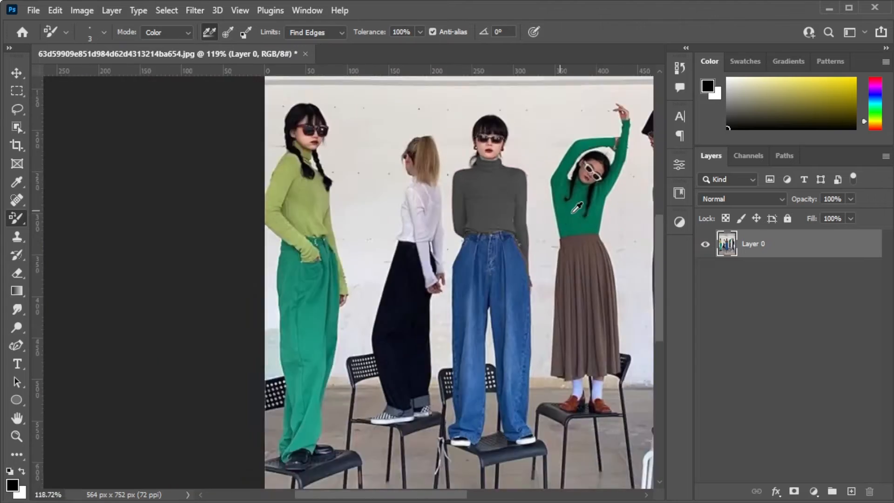
scroll(419, 279, down, 1)
Undo the accidental red shoulder strokes and swap to a white foreground
click(12, 485)
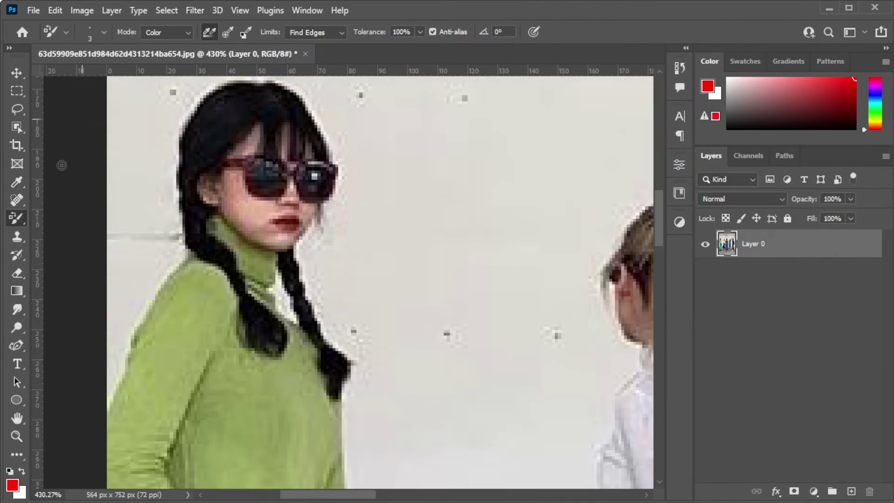
drag(168, 420, 186, 319)
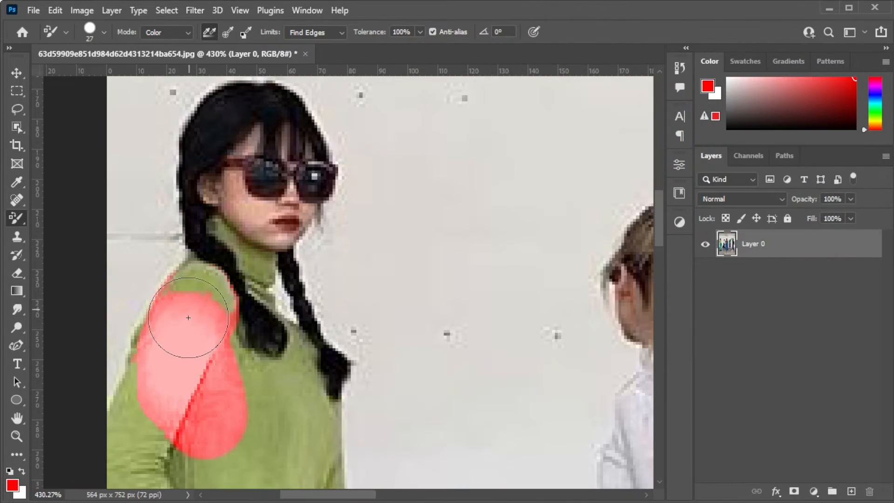
scroll(287, 364, down, 5)
scroll(287, 364, up, 3)
key(ctrl+z)
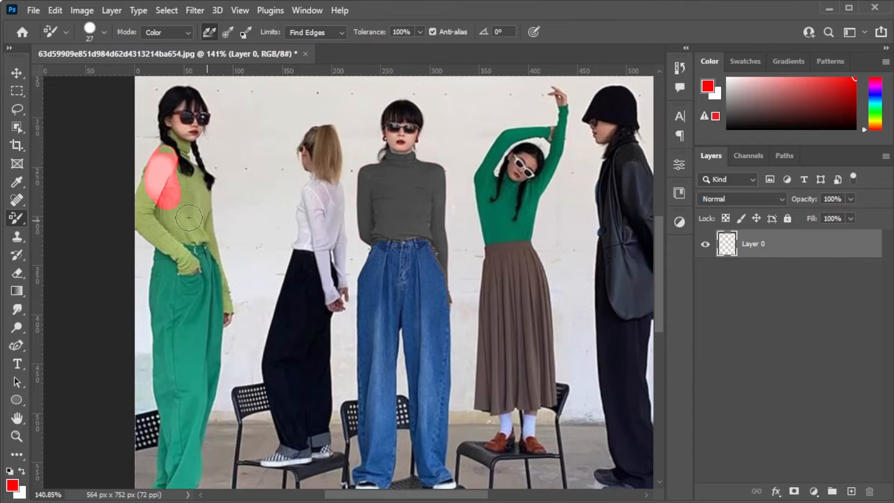
key(ctrl+z)
drag(177, 189, 150, 220)
key(ctrl+z)
key(ctrl+z)
key(x)
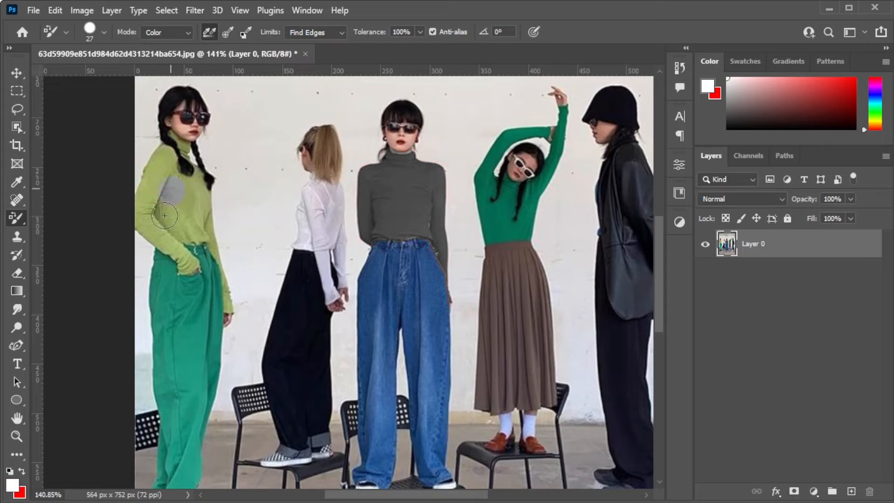
scroll(161, 210, up, 4)
Paint the left woman's green top, arm and hand light grey, shrinking the brush for edges
mouse_move(210, 111)
mouse_down()
mouse_move(157, 267)
mouse_move(307, 244)
mouse_up()
click(104, 31)
text(11)
key(Return)
drag(279, 419, 241, 365)
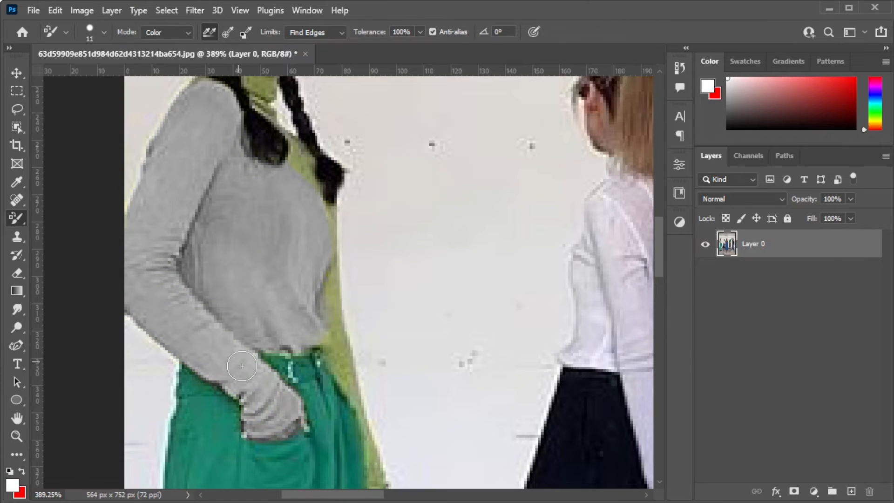
scroll(323, 256, up, 2)
click(90, 31)
text(5)
key(Return)
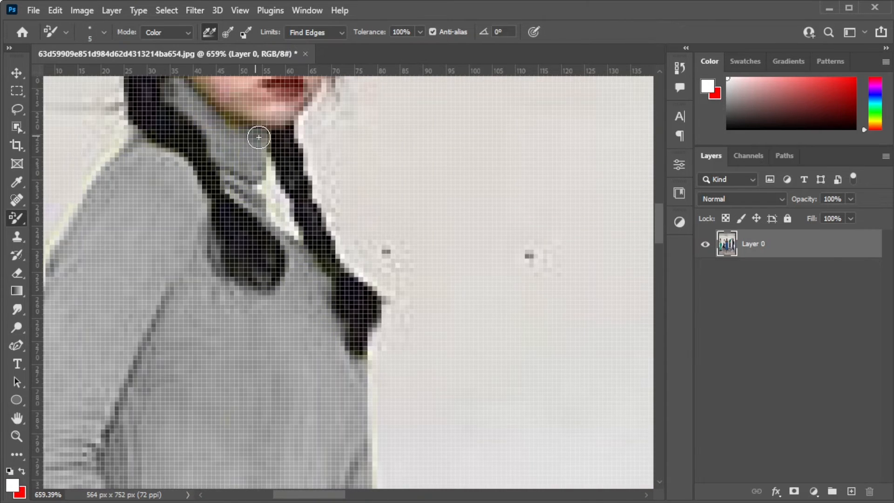
scroll(258, 136, down, 3)
scroll(314, 380, down, 3)
scroll(314, 379, up, 7)
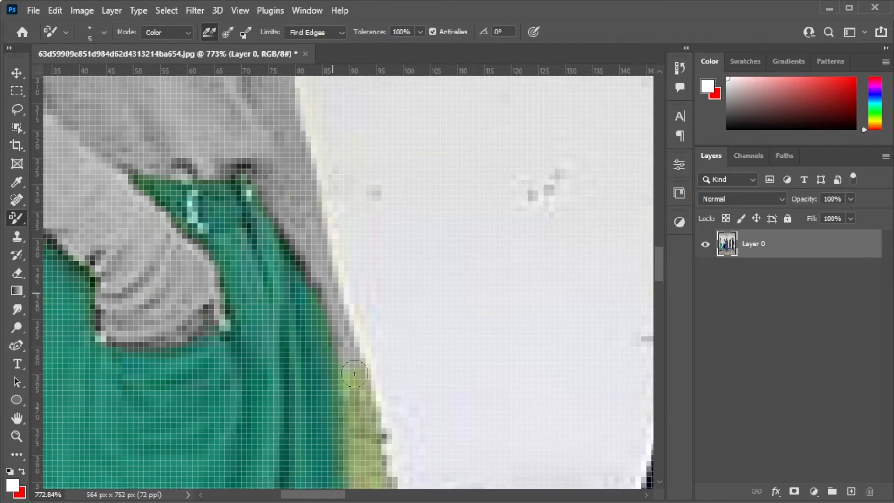
scroll(354, 374, down, 2)
scroll(354, 373, down, 5)
Choose black as the foreground colour
click(12, 486)
click(509, 252)
Paint the raised-arm woman's green sweater arms and torso dark grey
click(812, 70)
scroll(374, 196, up, 6)
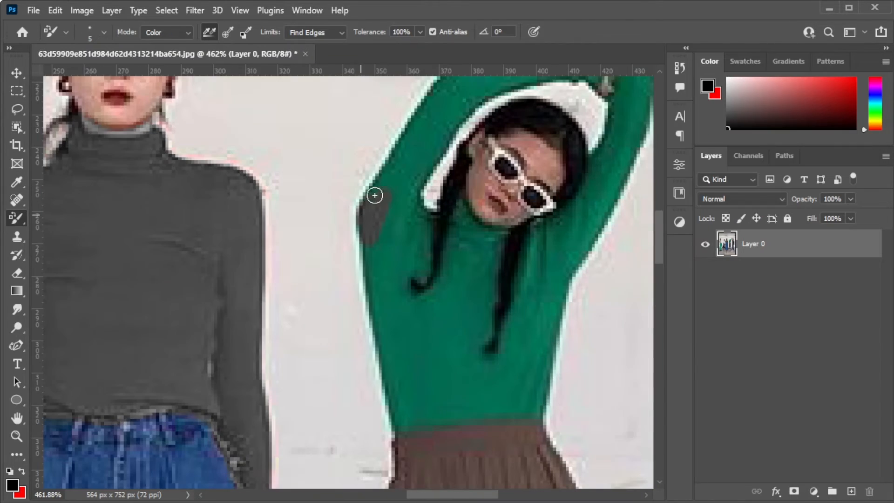
drag(374, 195, 395, 159)
drag(412, 307, 451, 335)
mouse_move(489, 363)
mouse_down()
mouse_move(545, 246)
mouse_move(528, 274)
mouse_move(545, 305)
mouse_move(379, 216)
mouse_move(530, 397)
mouse_up()
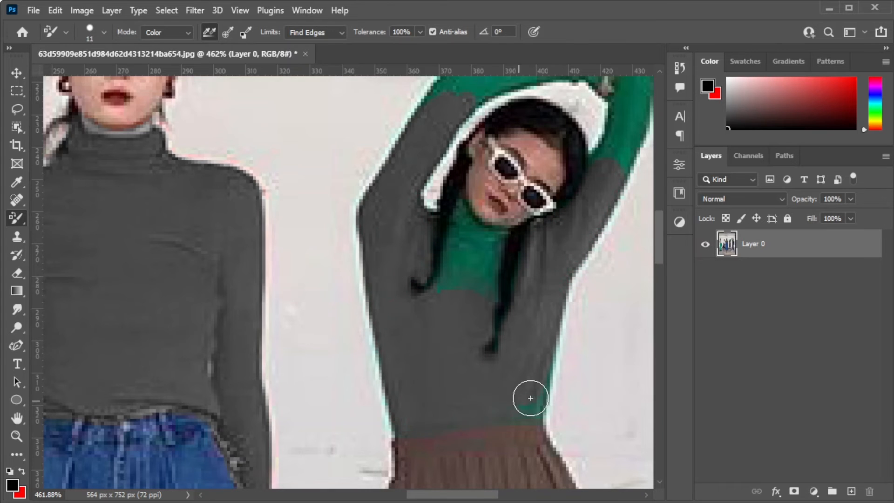
drag(465, 249, 481, 273)
Turn the green band above her head grey with a finer brush
key(bracketleft)
key(bracketleft)
key(bracketleft)
scroll(481, 273, up, 3)
scroll(339, 246, up, 5)
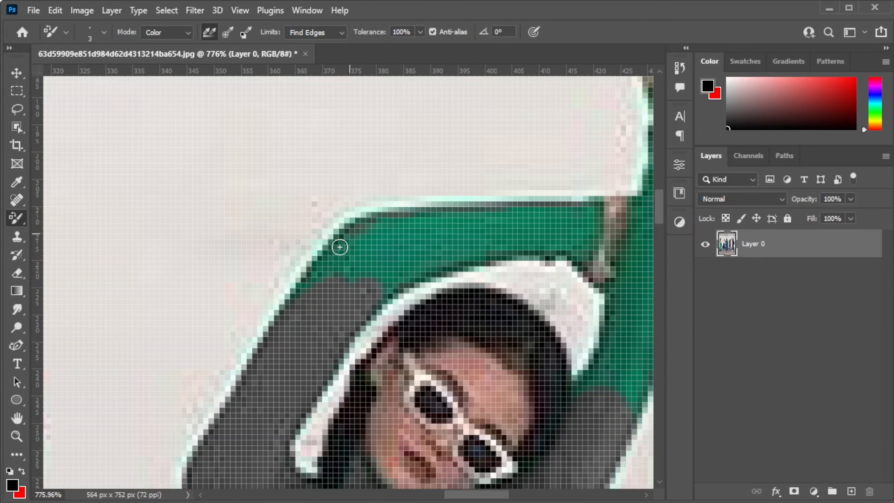
key(bracketright)
key(bracketright)
key(bracketright)
drag(342, 241, 428, 250)
scroll(371, 186, right, 5)
scroll(394, 230, down, 3)
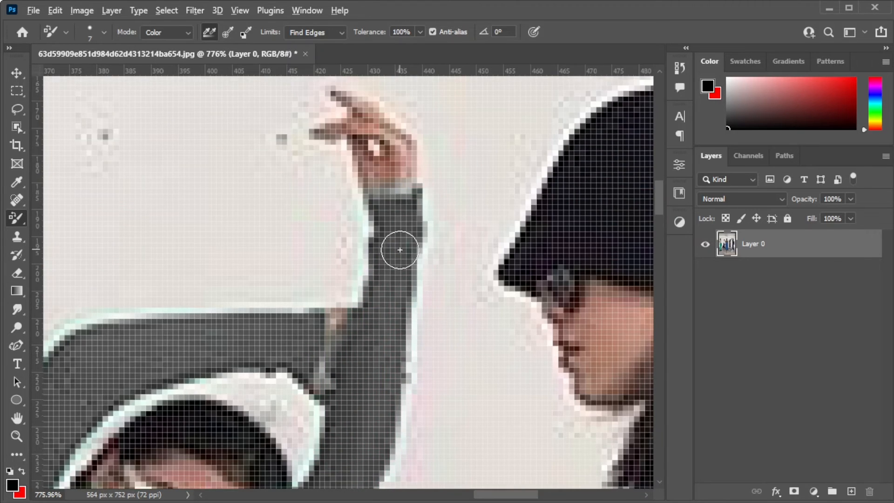
scroll(399, 249, down, 10)
scroll(399, 249, down, 2)
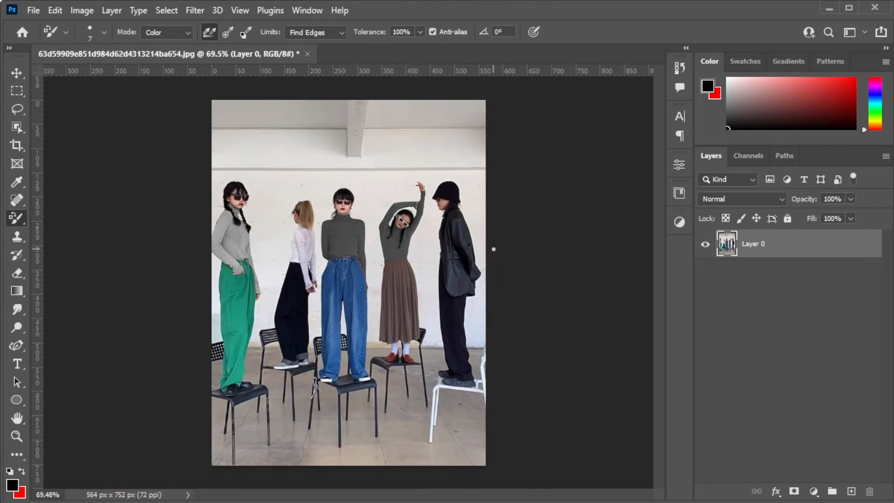